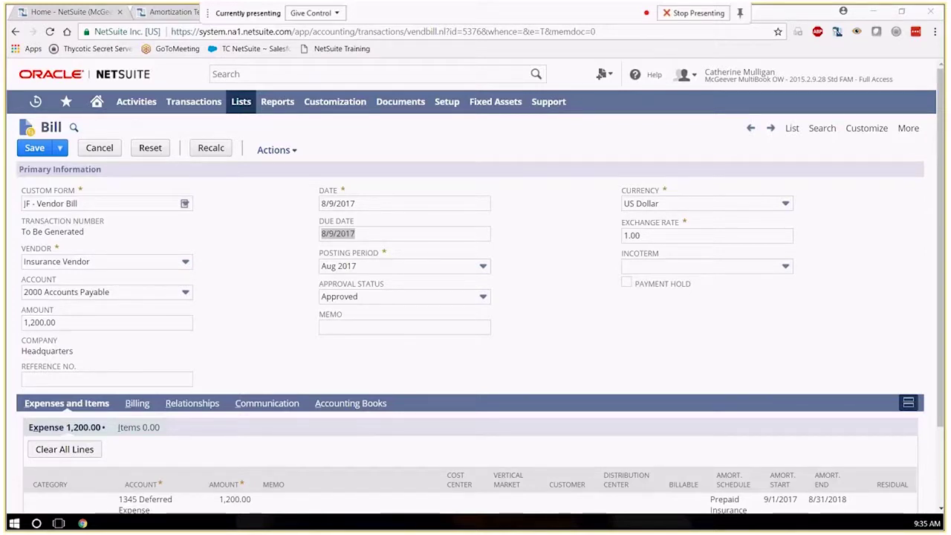
Switch from the insurance vendor bill to the saved Prepaid Insurance amortization template.
click(250, 314)
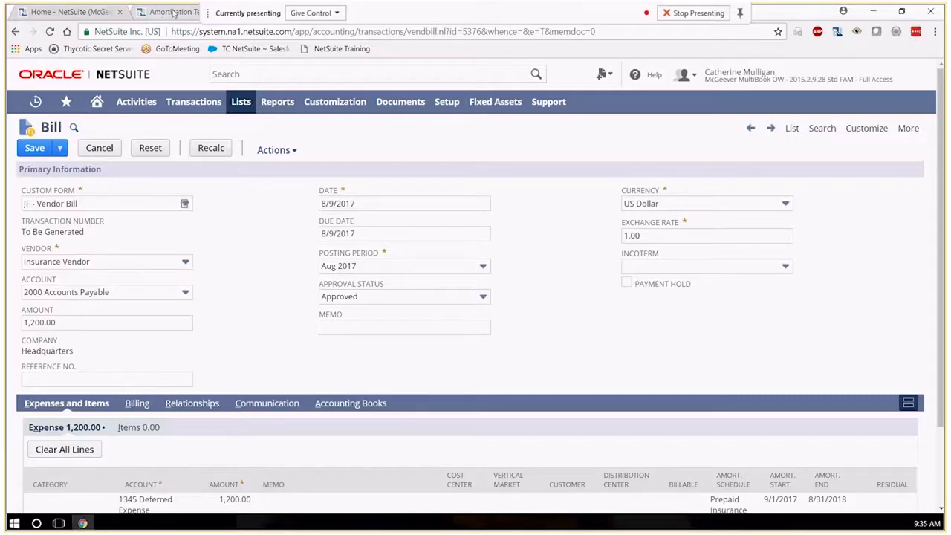
click(172, 13)
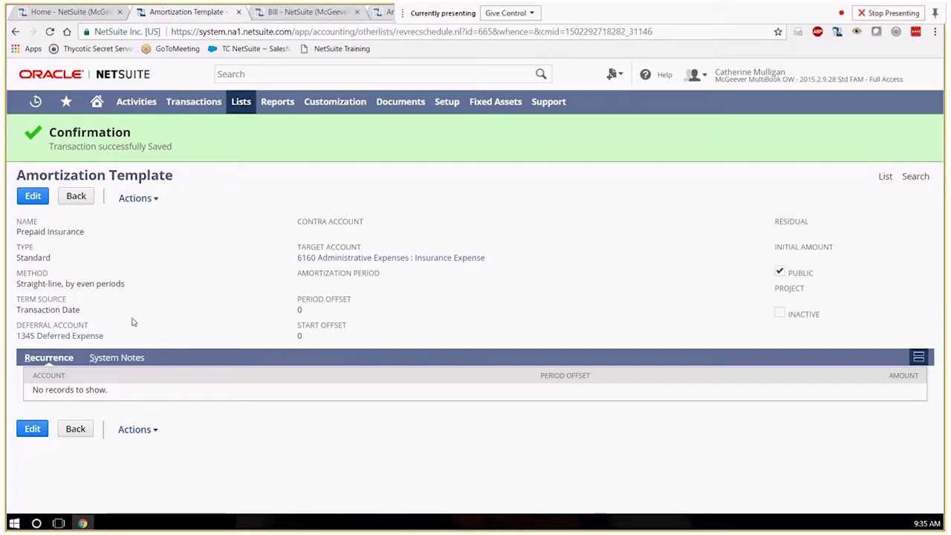
Review the template's type, straight-line method and Insurance Expense target account unchanged, then return to the bill.
click(33, 196)
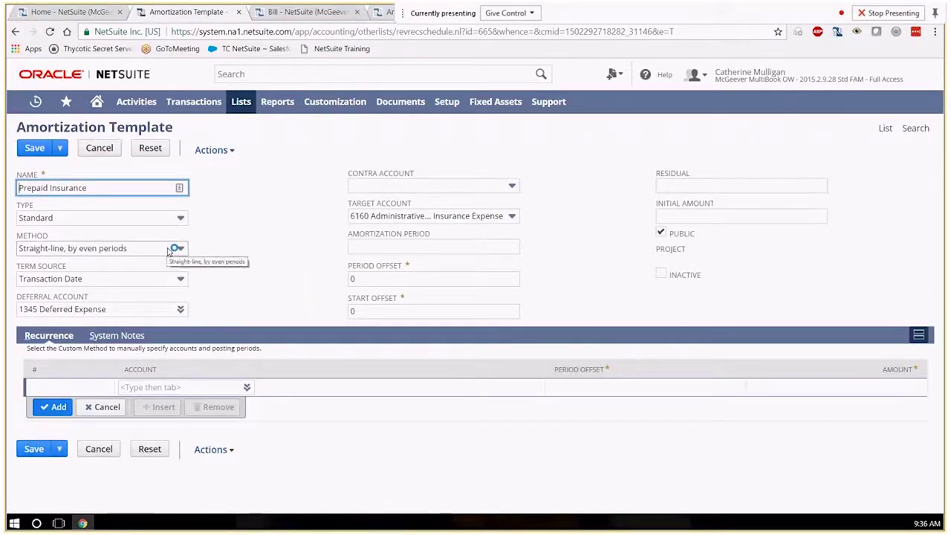
click(162, 219)
click(168, 234)
click(166, 250)
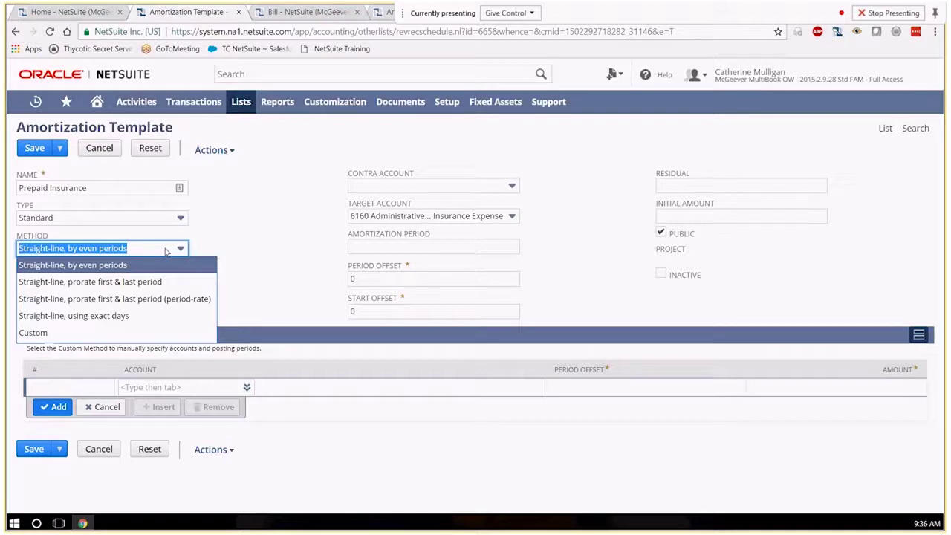
click(260, 239)
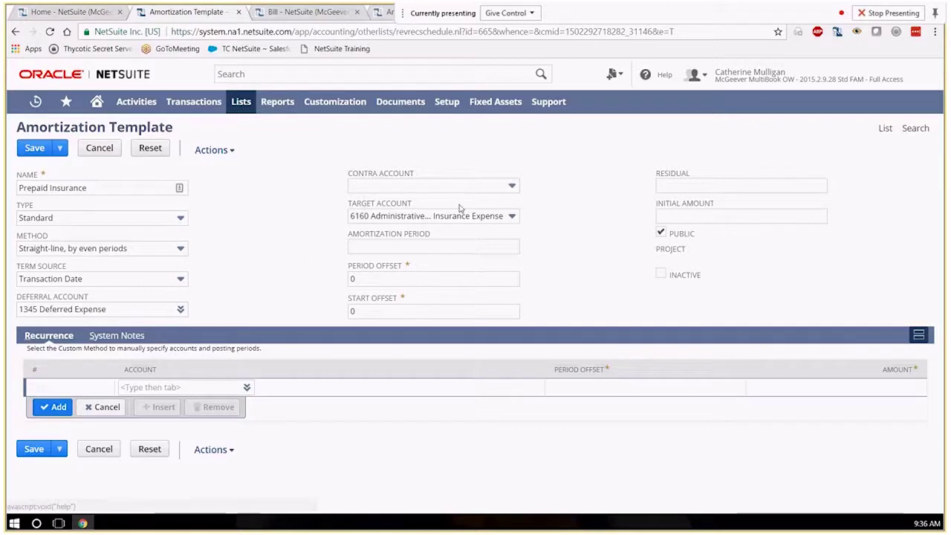
click(486, 216)
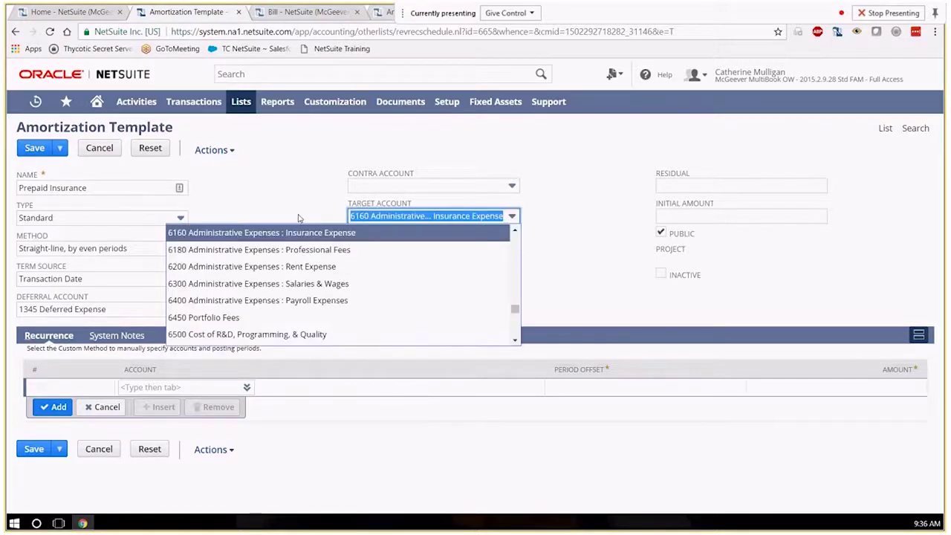
click(298, 207)
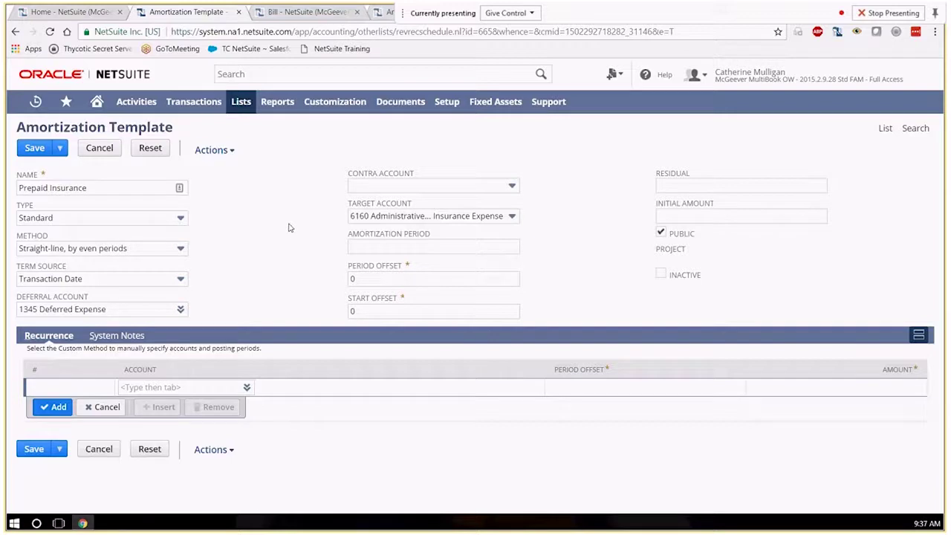
key(ctrl+Tab)
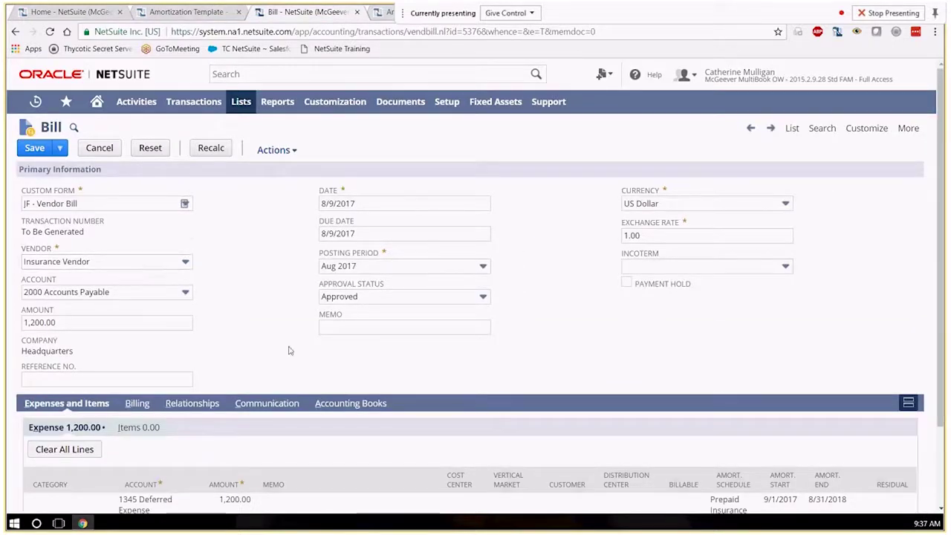
Assign the Prepaid Insurance schedule, starting 9/1/2017, to the 1,200.00 Deferred Expense line.
scroll(281, 327, down, 2)
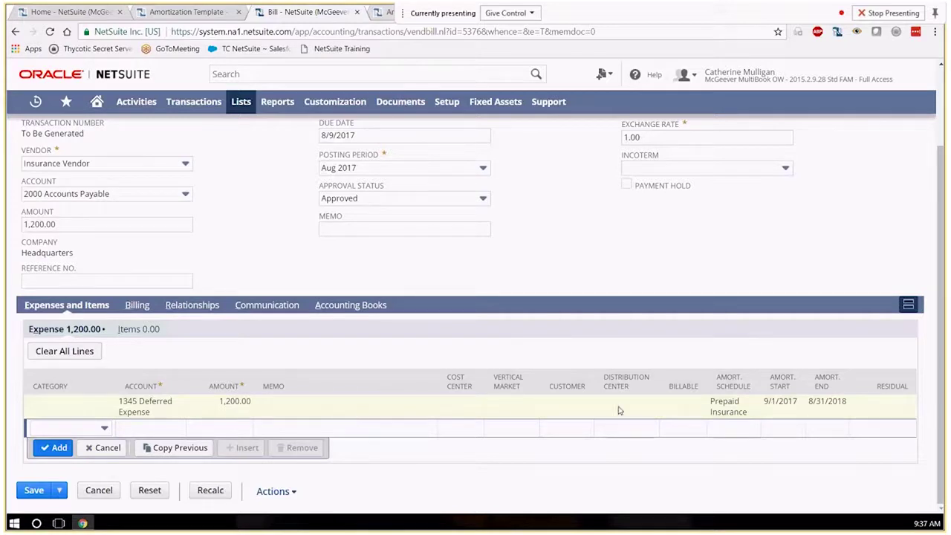
click(731, 408)
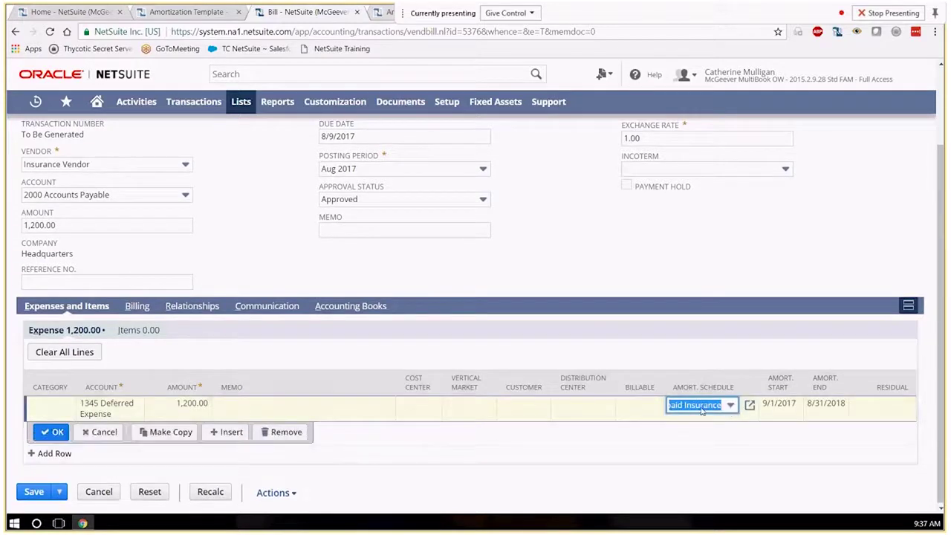
click(701, 409)
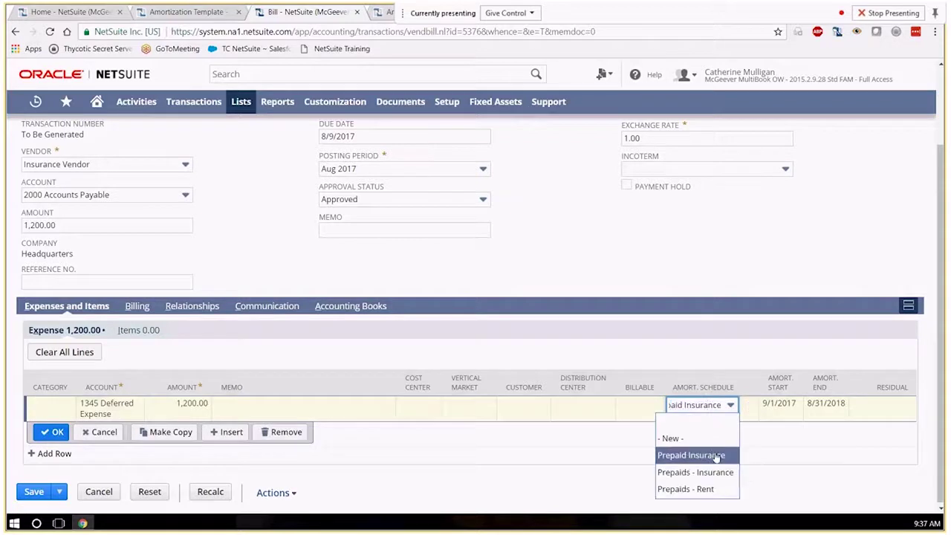
click(718, 454)
key(Tab)
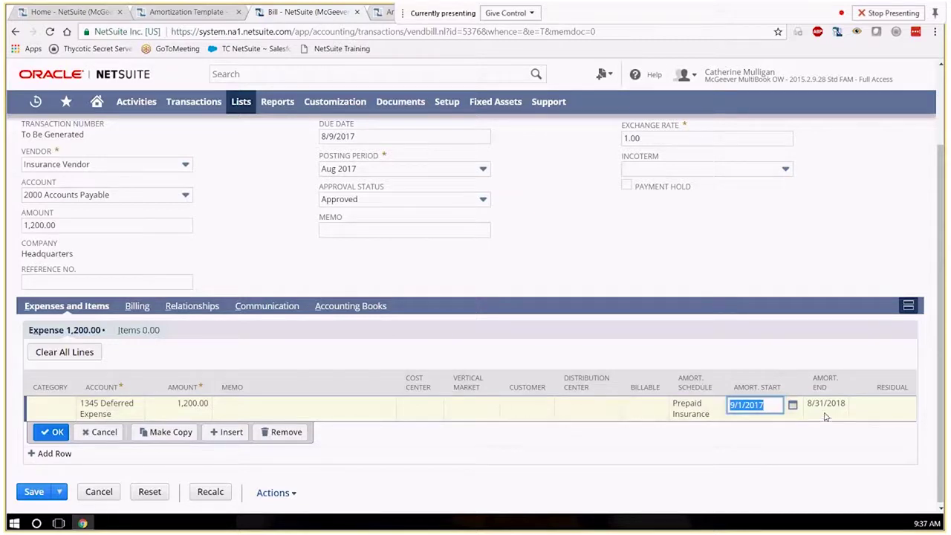
click(52, 432)
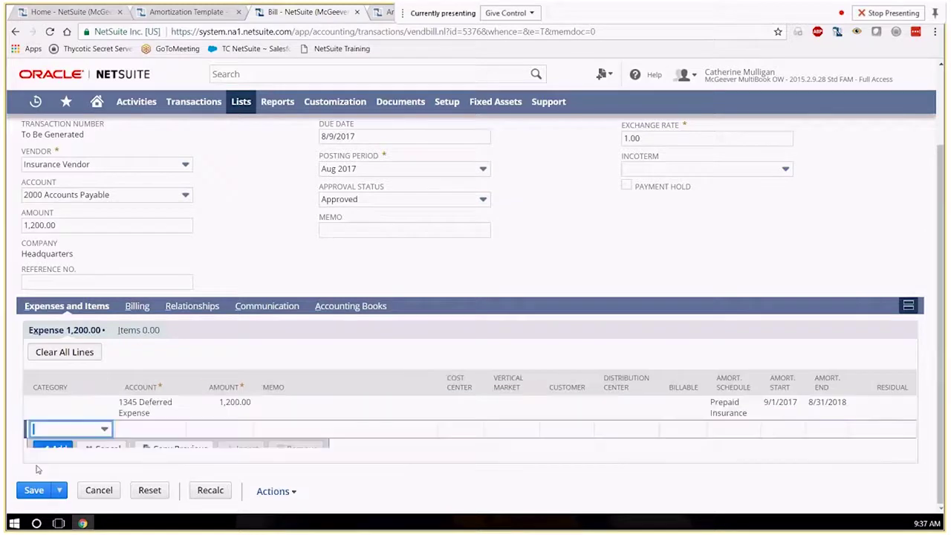
Save the insurance bill and open its amortization schedule 12 in a new tab.
click(40, 498)
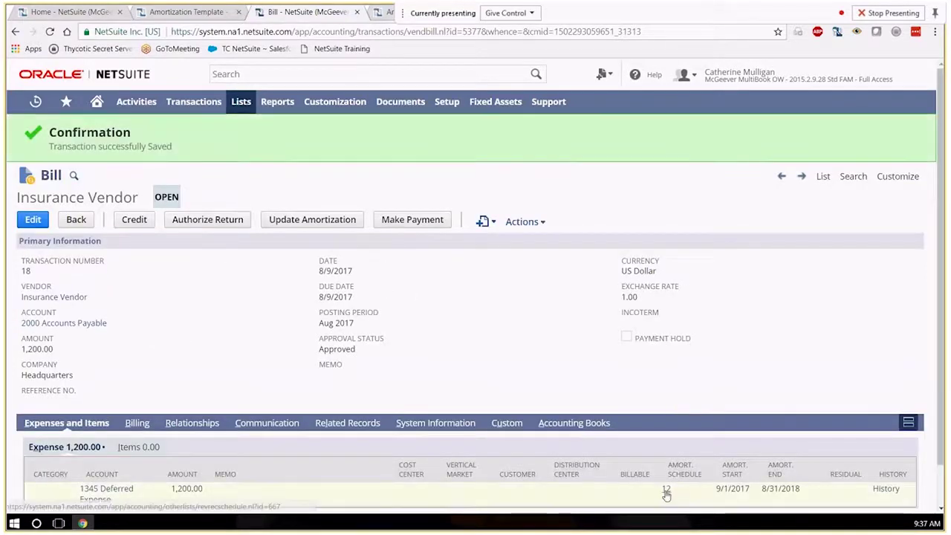
right_click(667, 496)
click(700, 379)
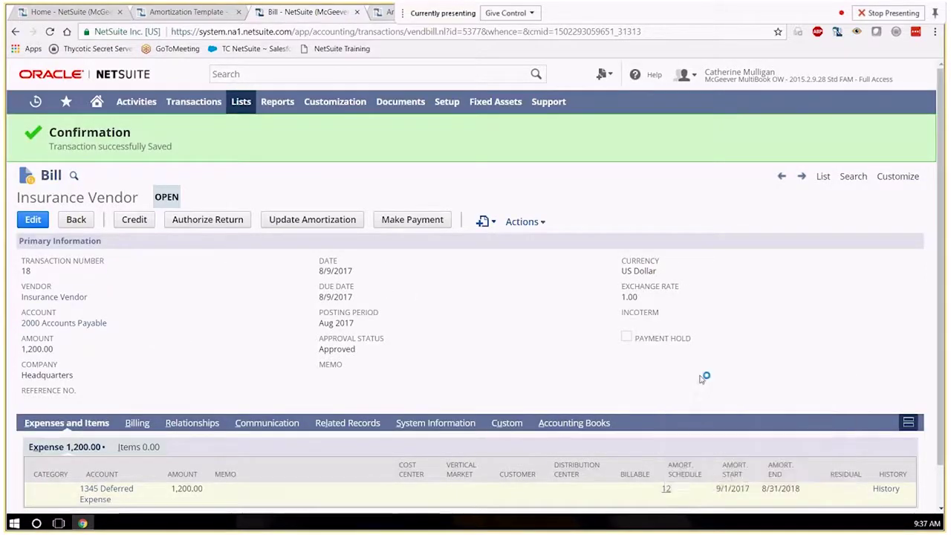
click(386, 12)
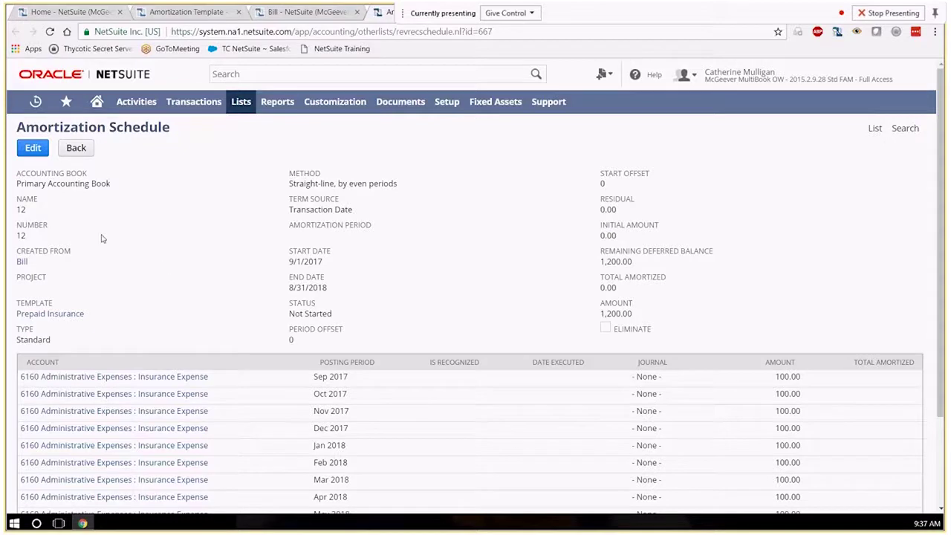
Review schedule 12's twelve monthly 100.00 postings from Sep 2017 to Aug 2018.
drag(25, 210, 20, 209)
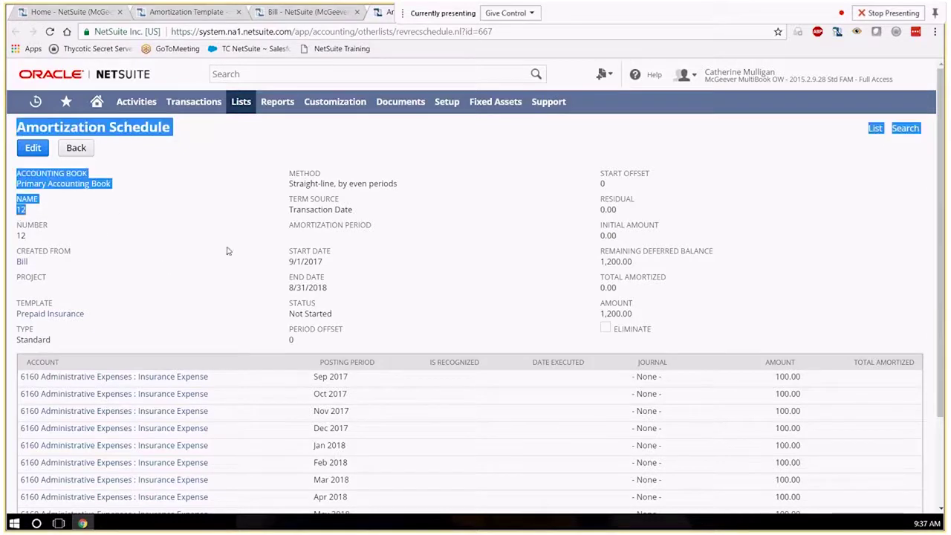
click(141, 245)
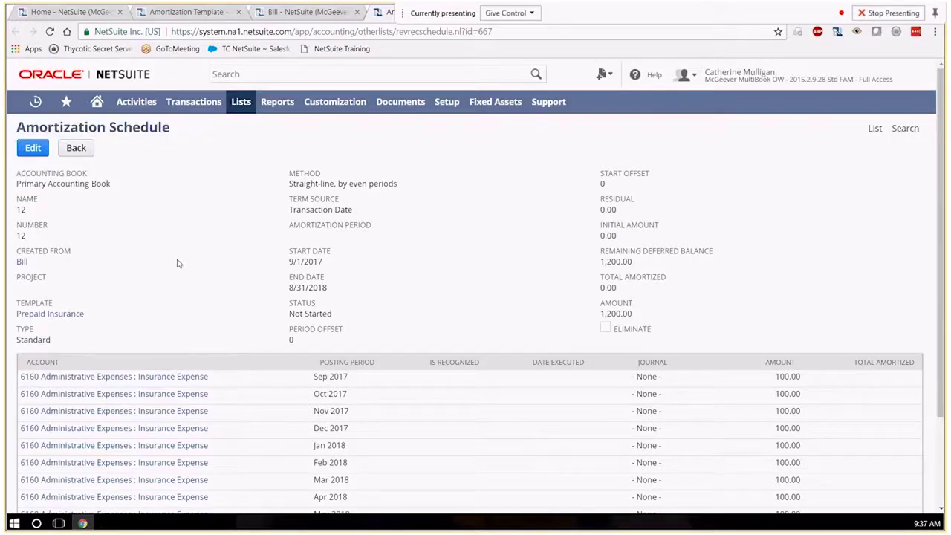
scroll(474, 278, down, 1)
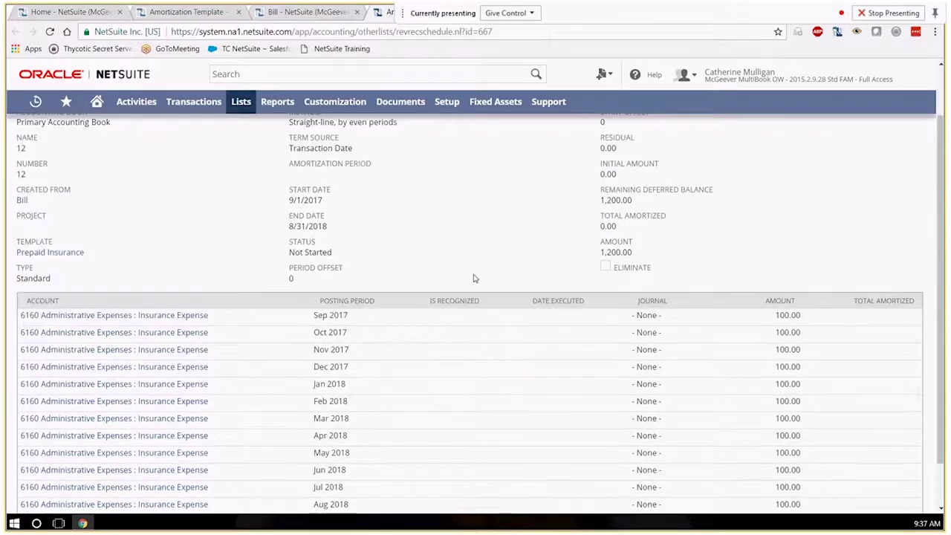
scroll(474, 278, down, 1)
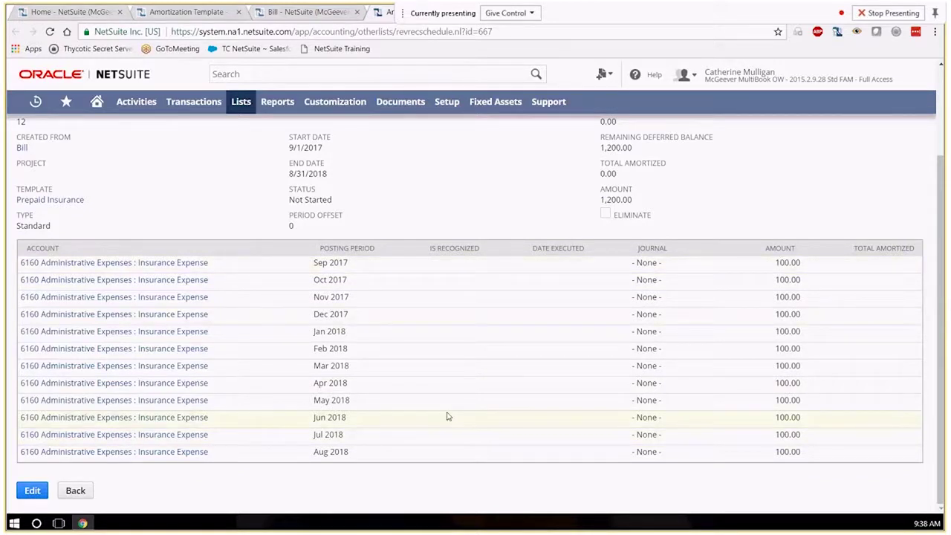
scroll(419, 374, up, 3)
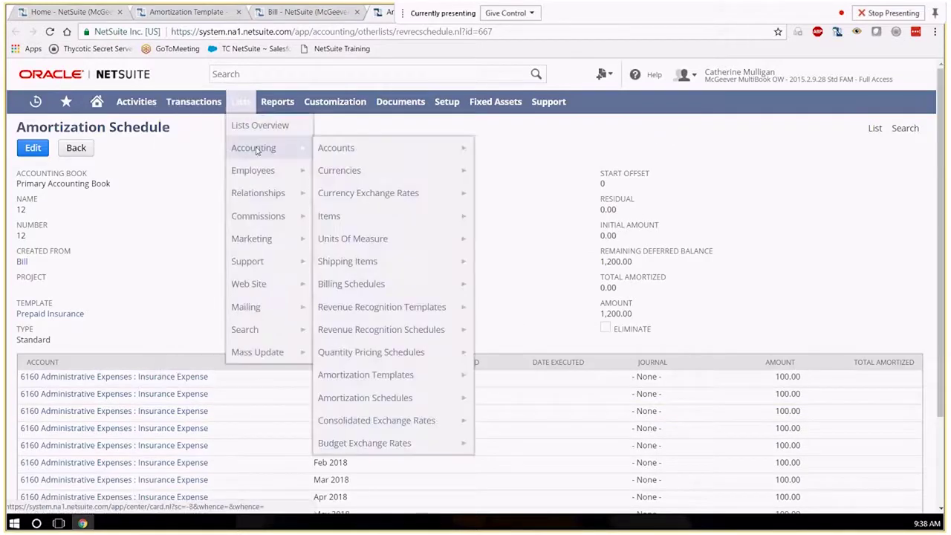
mouse_move(254, 148)
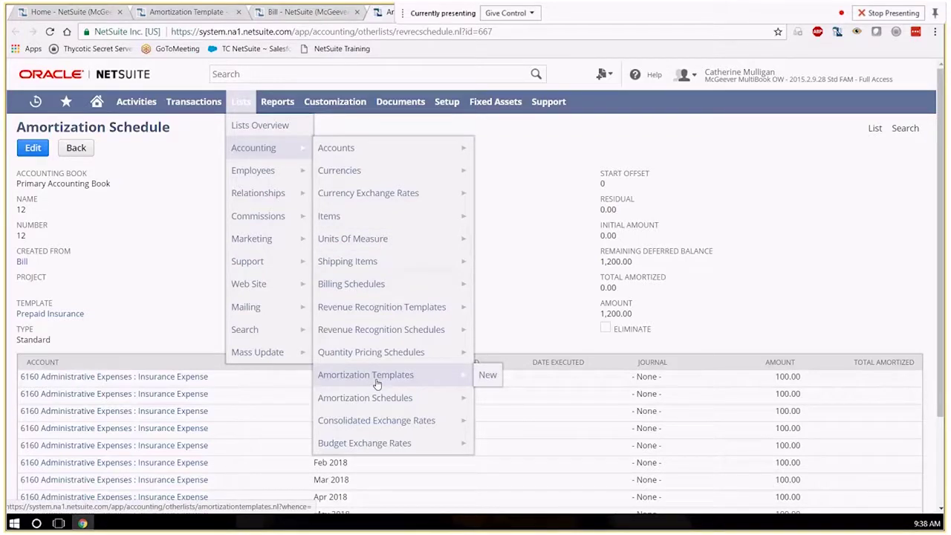
mouse_move(365, 398)
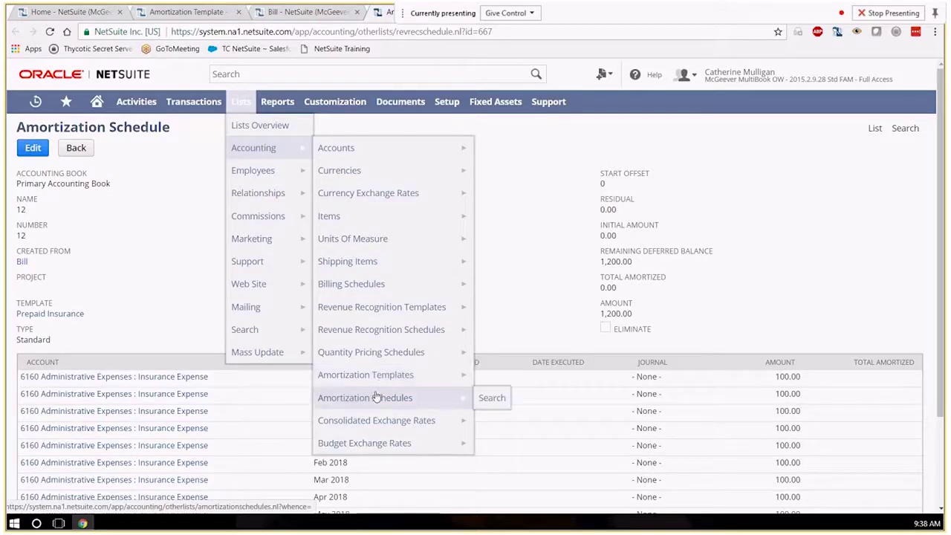
Locate schedule 12 in the Amortization Schedules list, then go to Create Amortization Journal Entries.
click(376, 402)
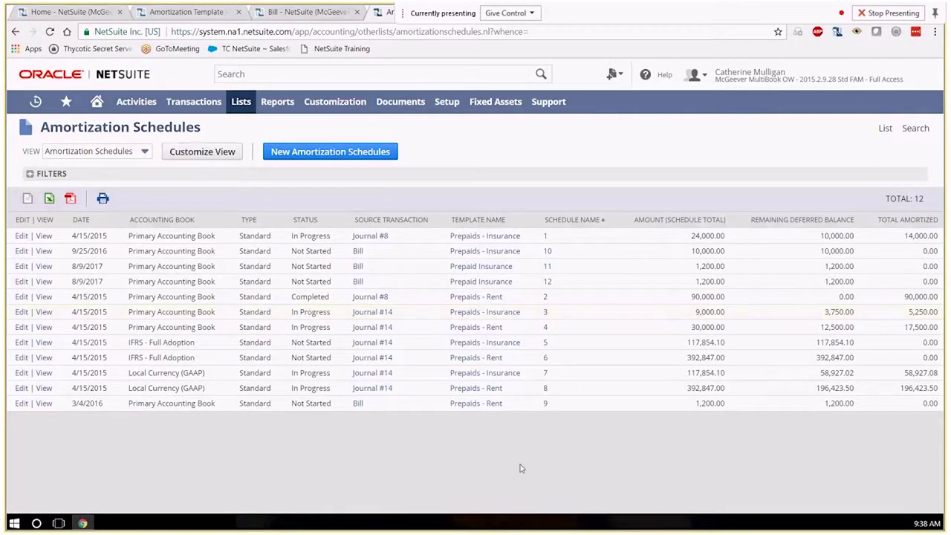
double_click(547, 282)
mouse_move(193, 102)
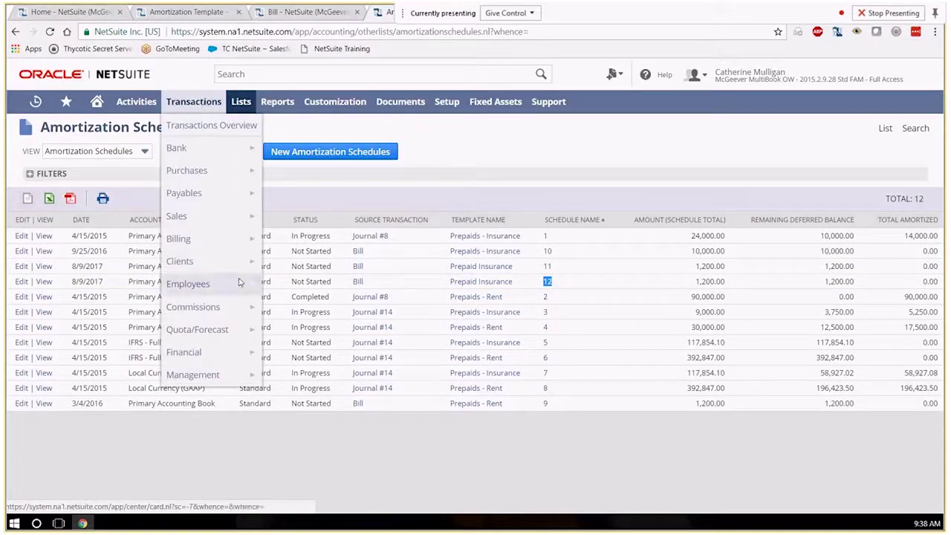
mouse_move(195, 352)
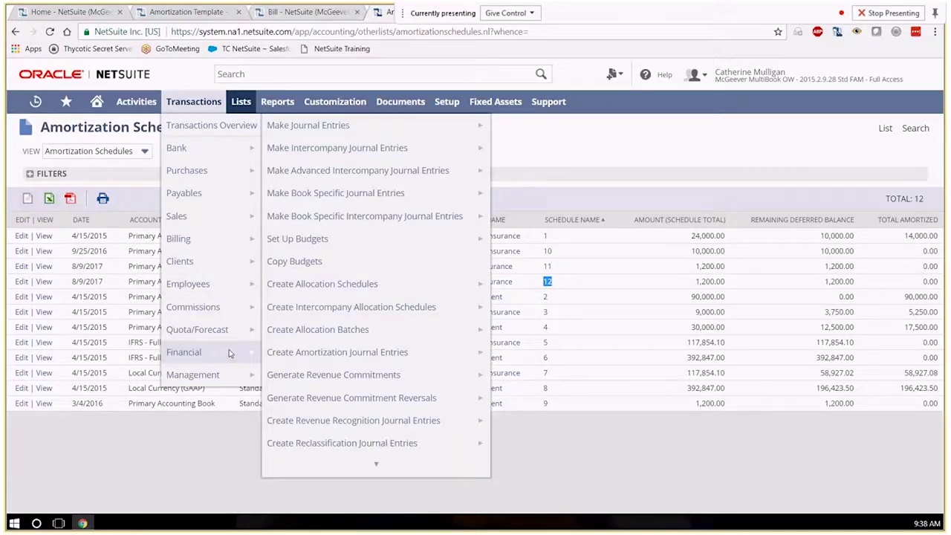
click(327, 356)
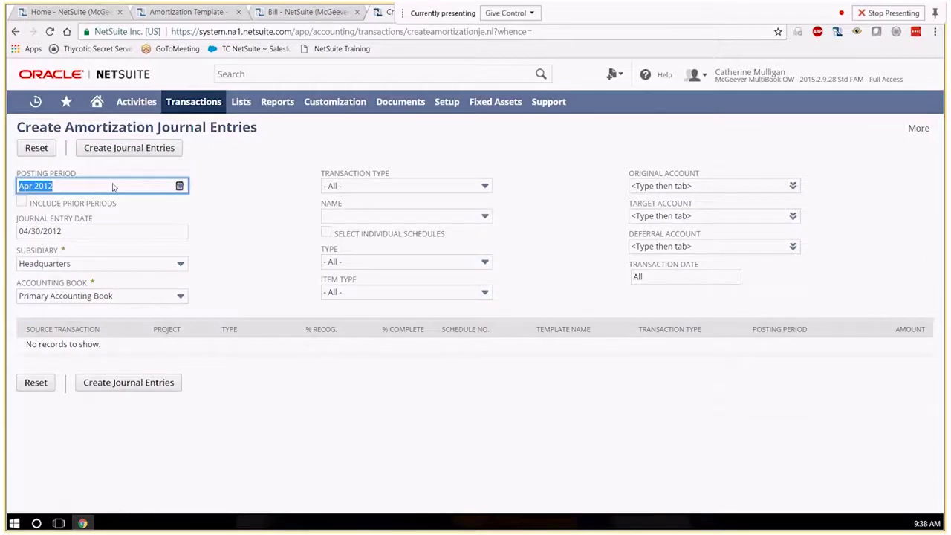
Set the posting period to Sep 2017 and create the amortization journal for schedules 11 and 12.
click(179, 186)
scroll(135, 273, down, 3)
scroll(135, 273, down, 2)
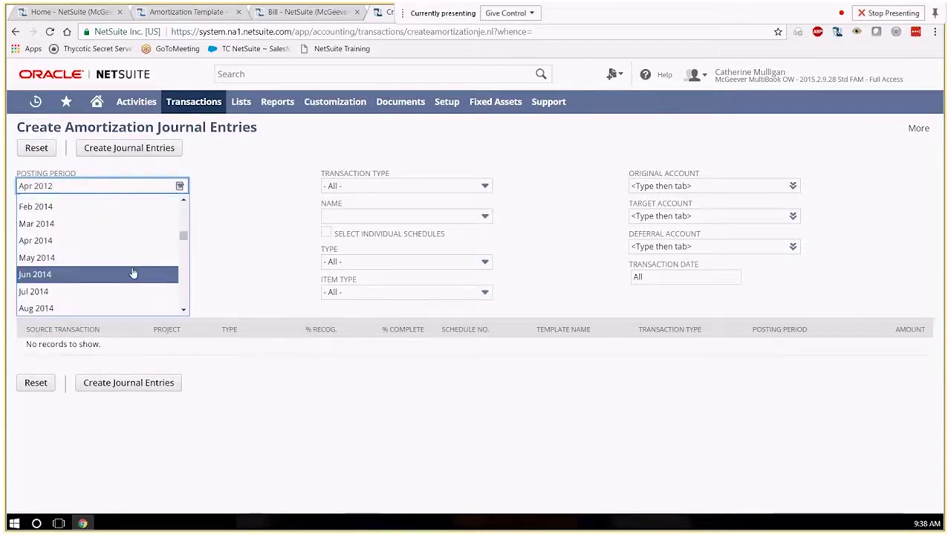
scroll(134, 272, down, 3)
scroll(130, 272, down, 3)
scroll(104, 275, down, 2)
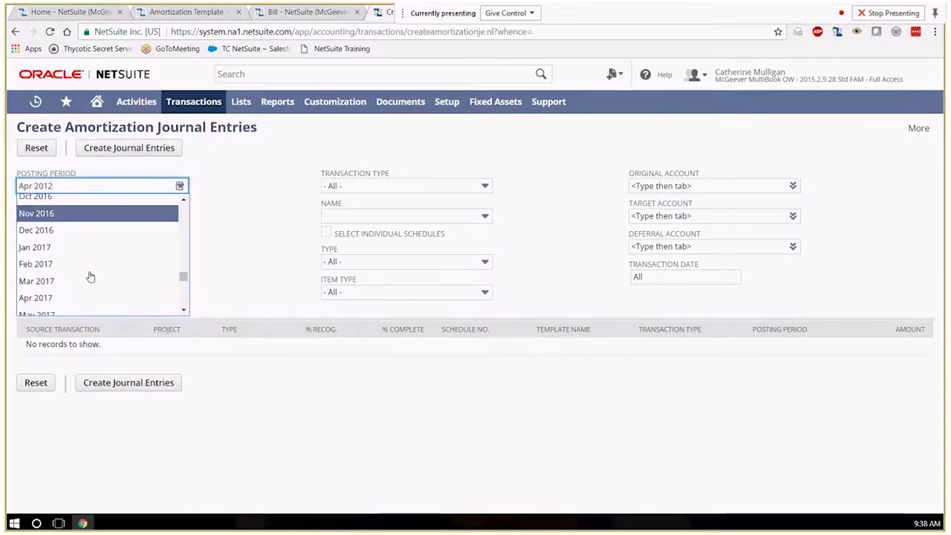
scroll(90, 276, down, 3)
scroll(86, 269, down, 1)
click(82, 243)
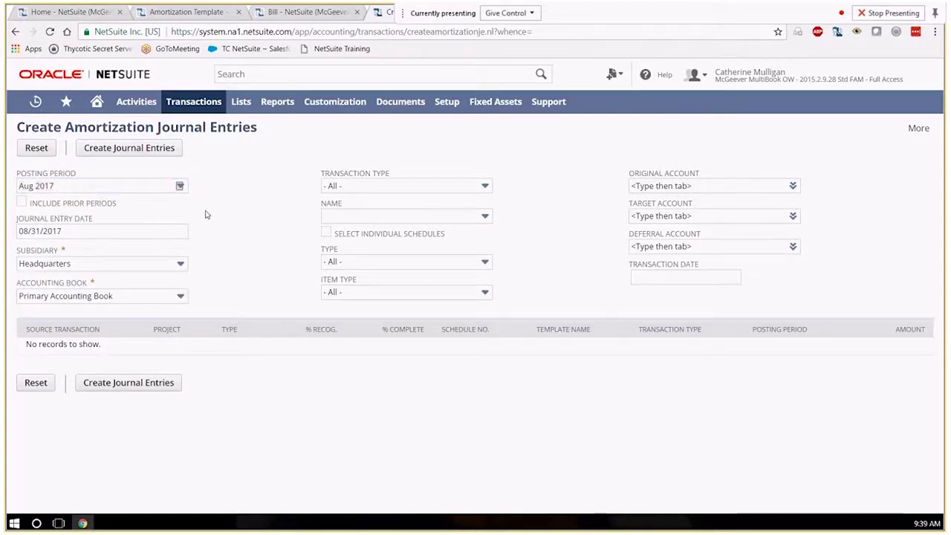
click(179, 186)
click(45, 220)
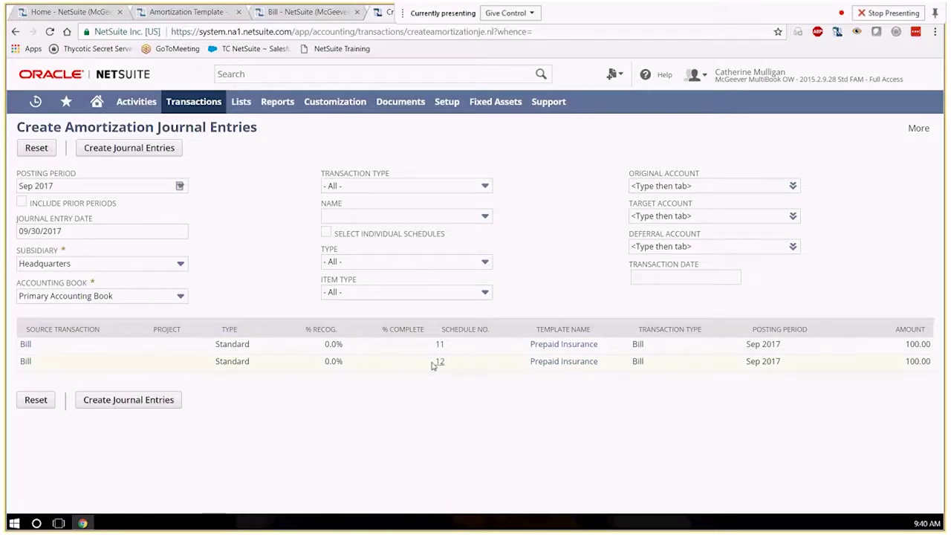
click(146, 155)
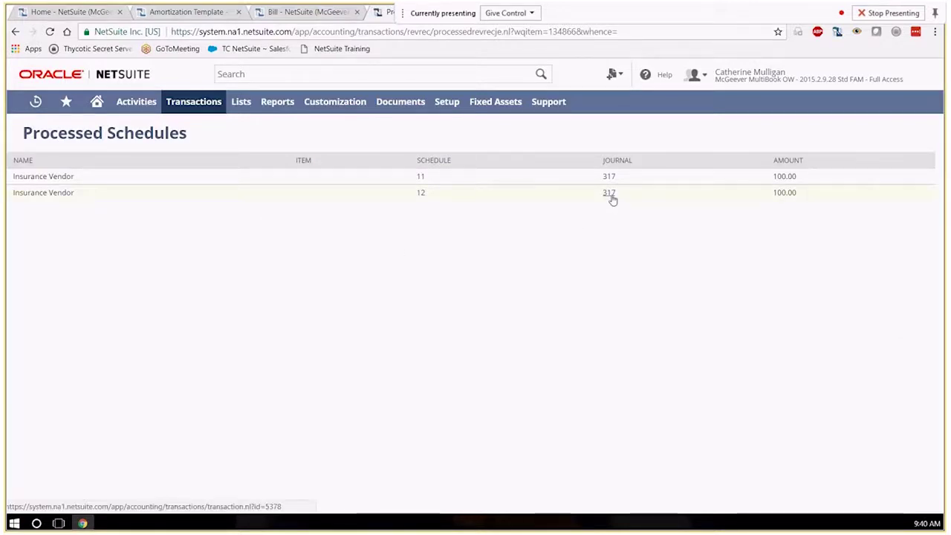
Open journal 317 and review its Insurance Expense amortization lines.
click(610, 195)
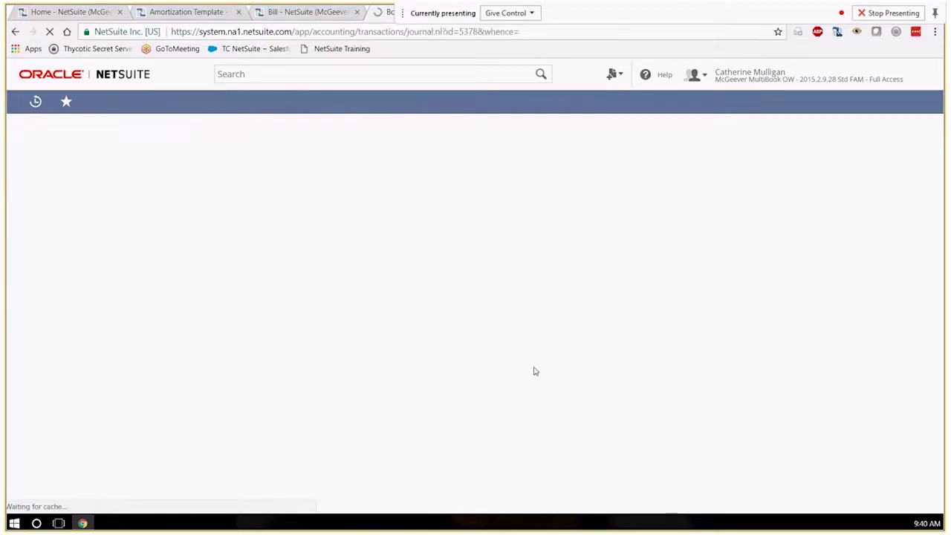
scroll(238, 254, down, 2)
scroll(238, 253, down, 1)
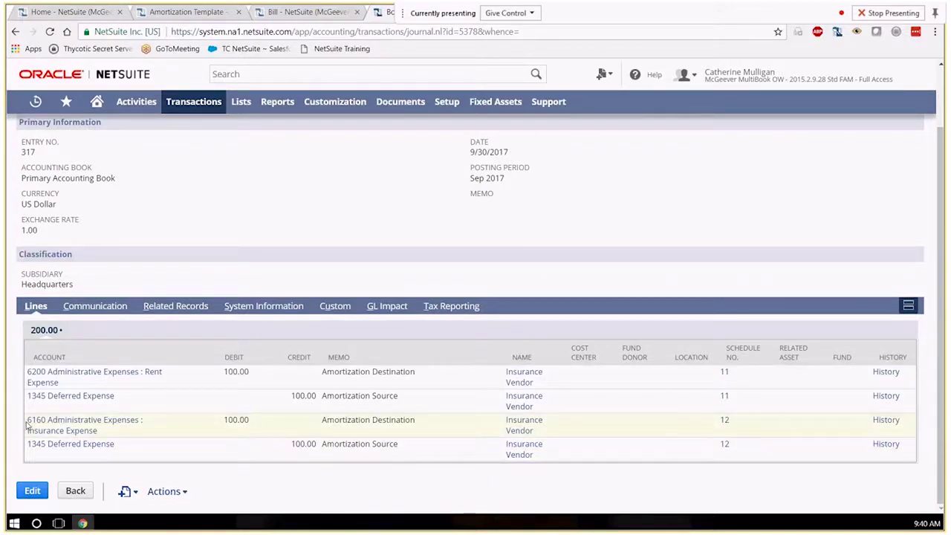
drag(27, 422, 260, 432)
click(110, 458)
Open amortization schedule 12 from the journal and put it into edit mode.
click(725, 425)
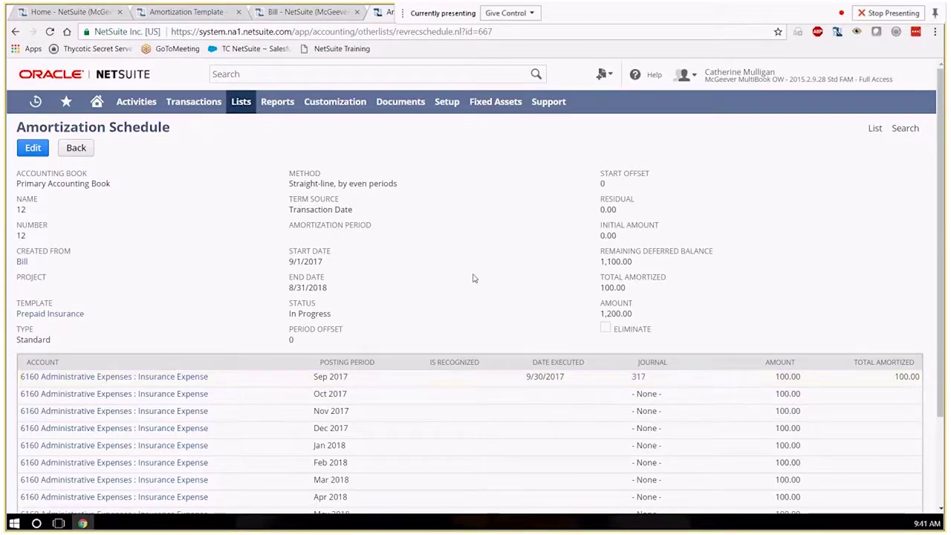
mouse_move(35, 102)
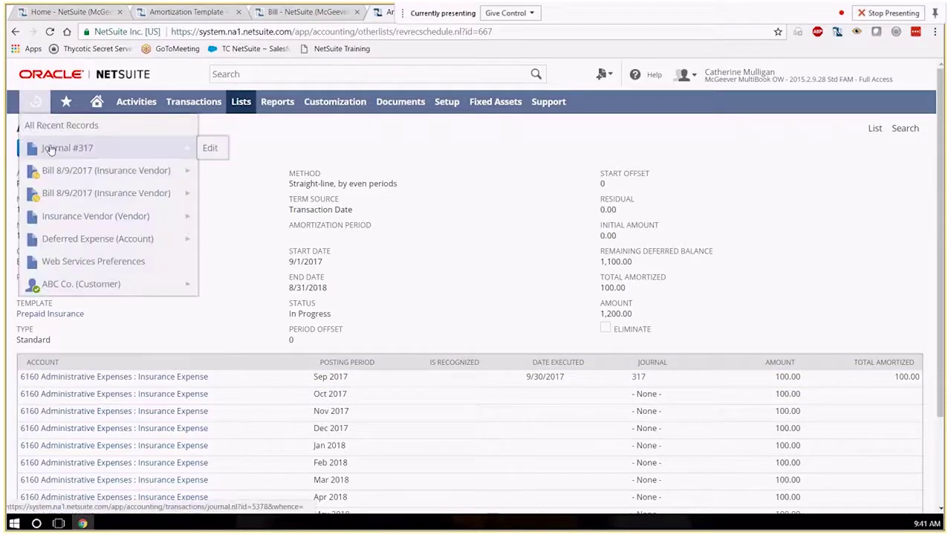
click(50, 149)
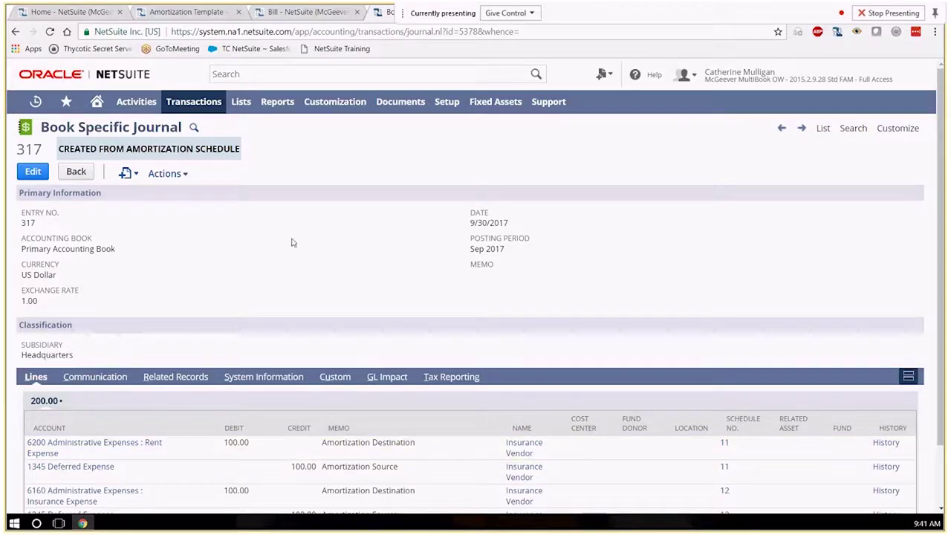
click(725, 491)
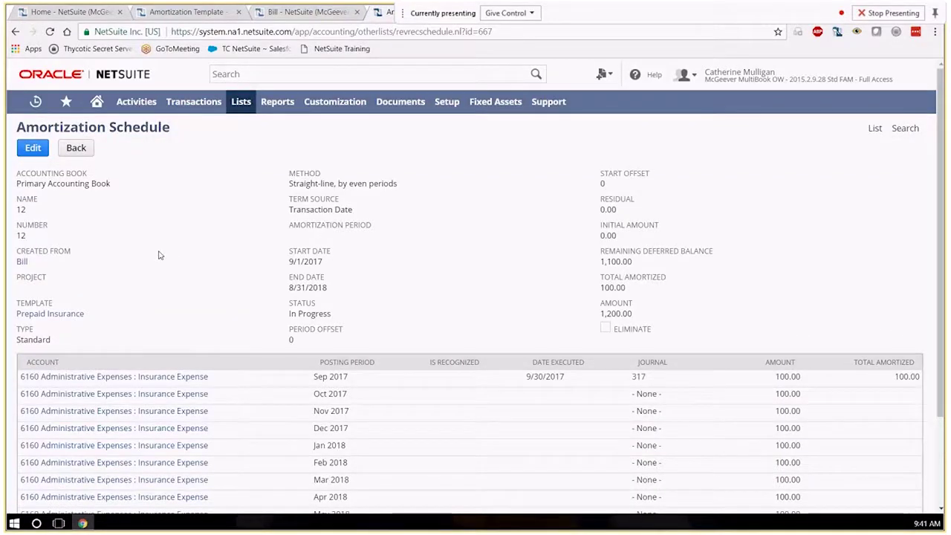
click(32, 148)
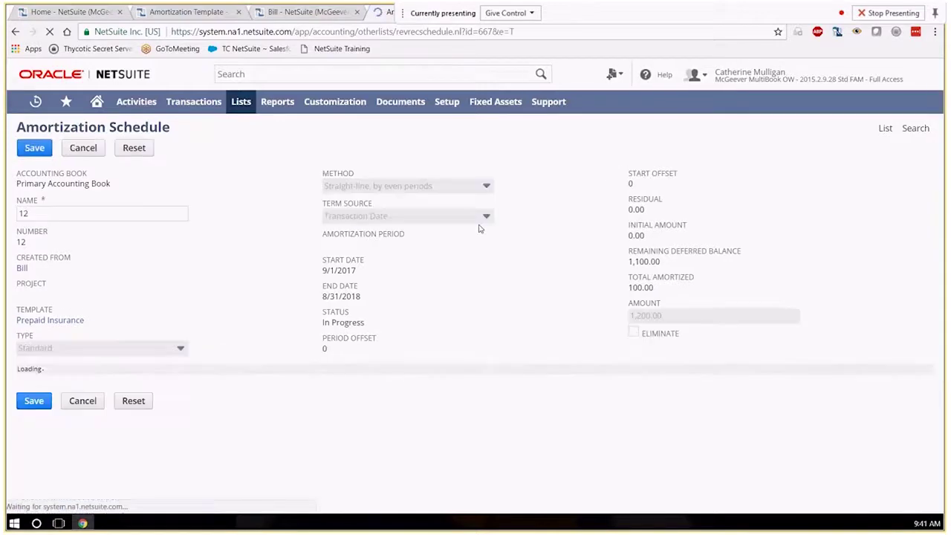
Change the Oct 2017 amount on schedule 12 to 1,100.00.
scroll(514, 245, down, 1)
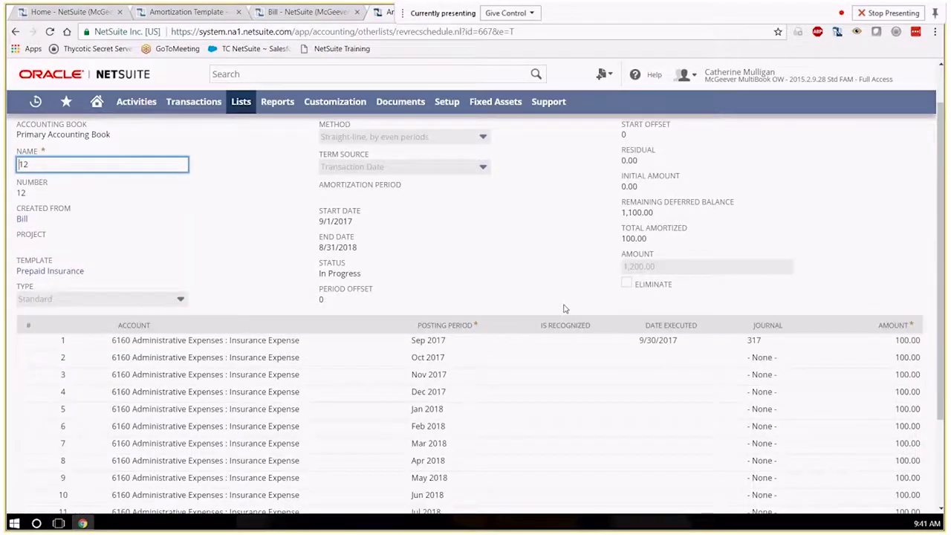
scroll(561, 318, down, 2)
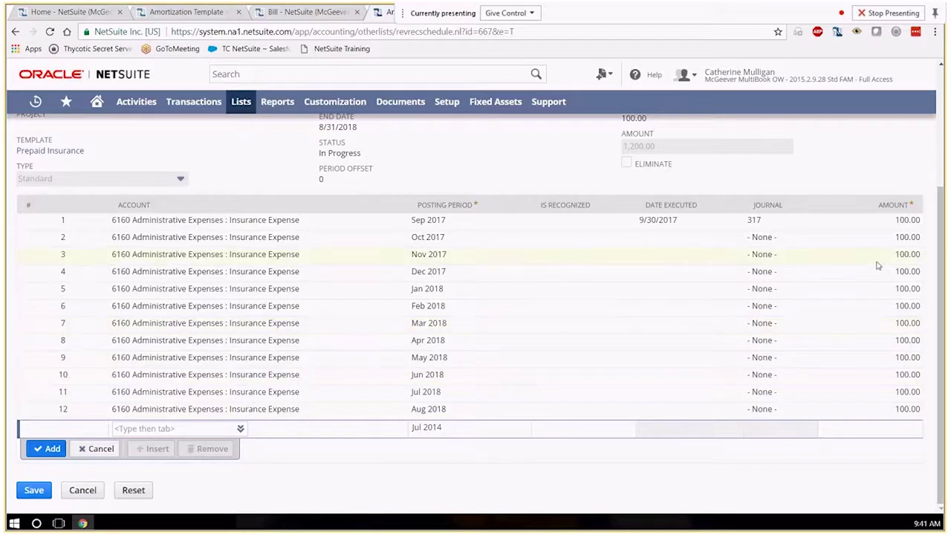
click(896, 239)
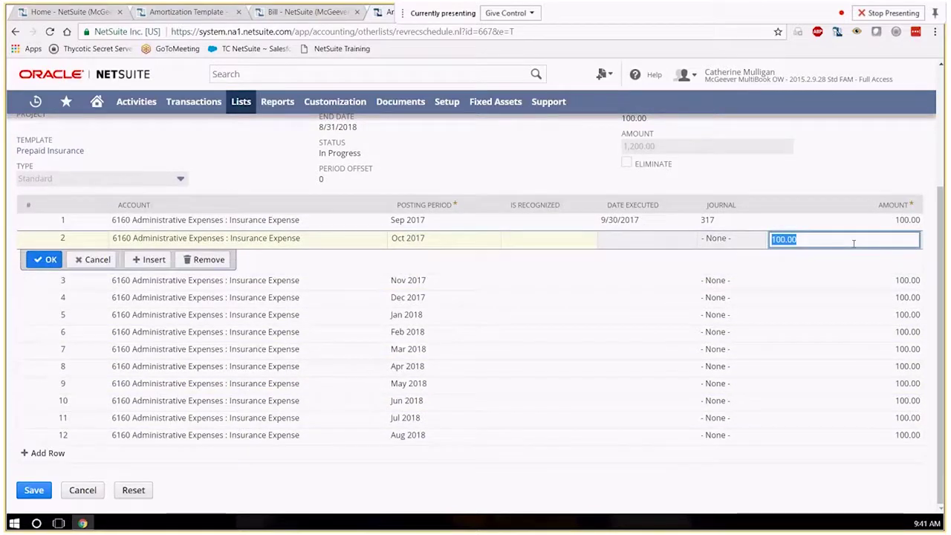
text(1100)
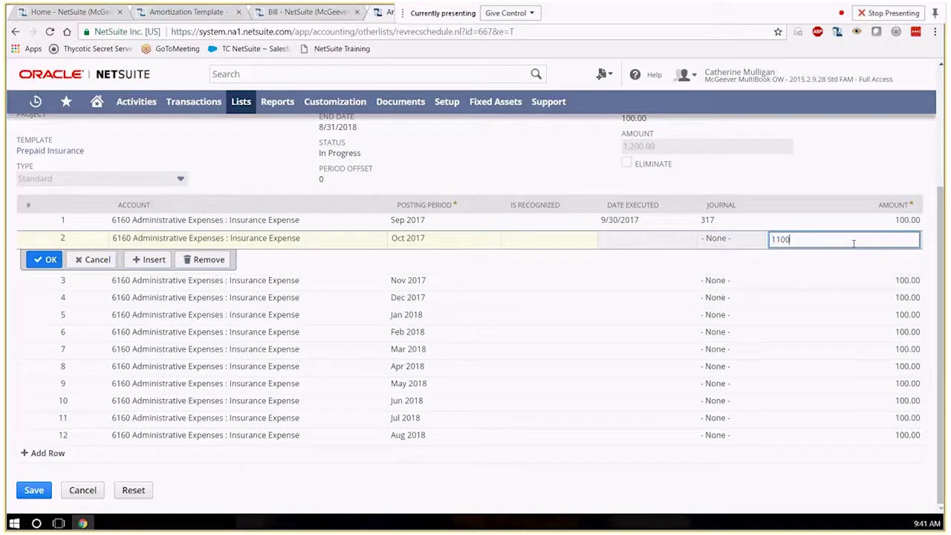
click(44, 261)
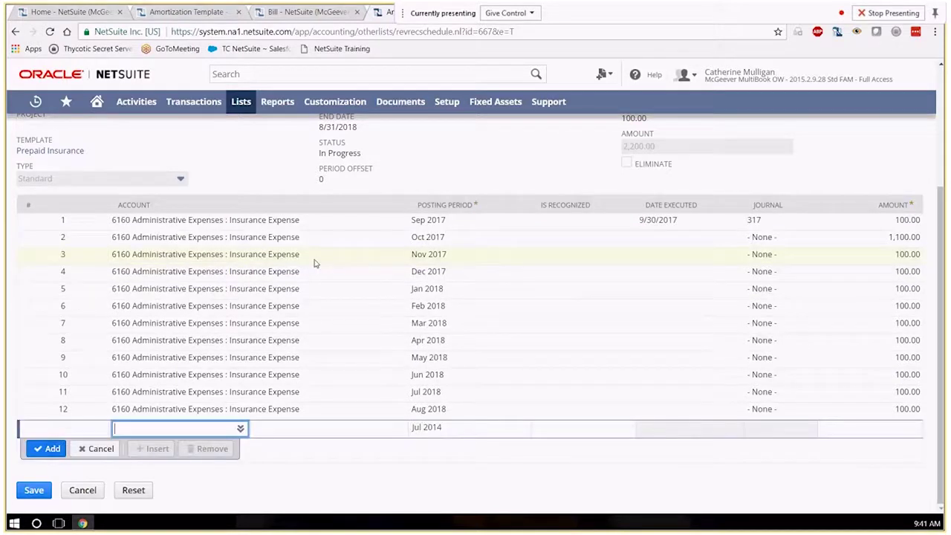
Remove the Nov 2017 through Aug 2018 lines from the schedule.
click(312, 260)
click(205, 277)
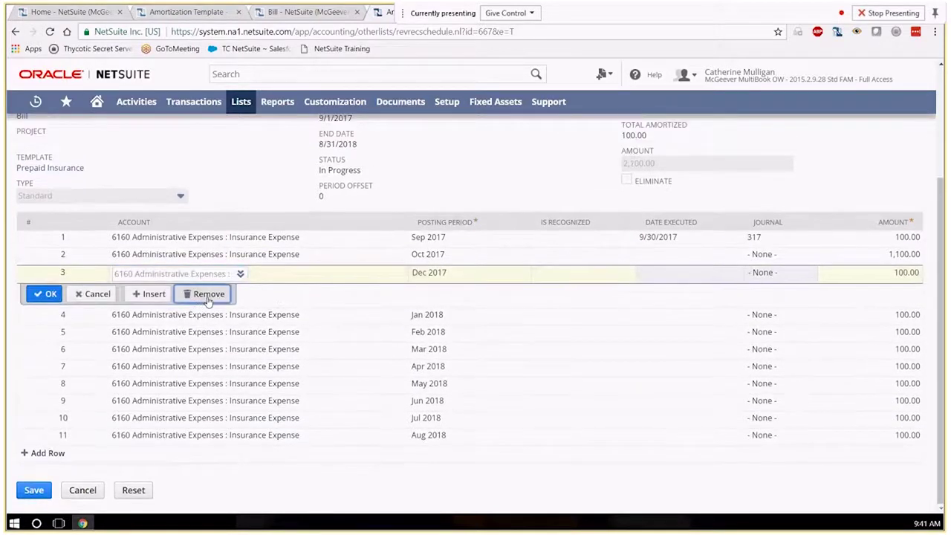
click(208, 300)
click(210, 312)
click(211, 328)
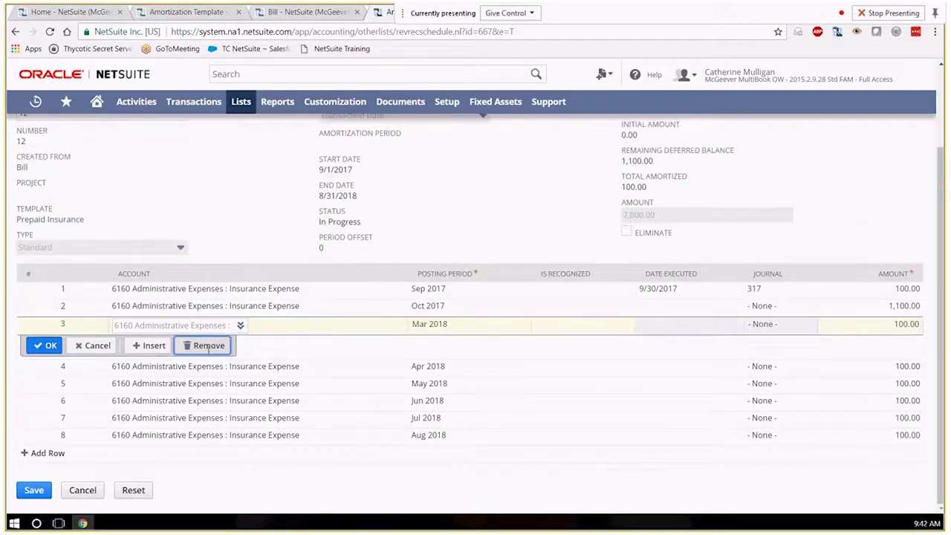
click(210, 345)
click(210, 364)
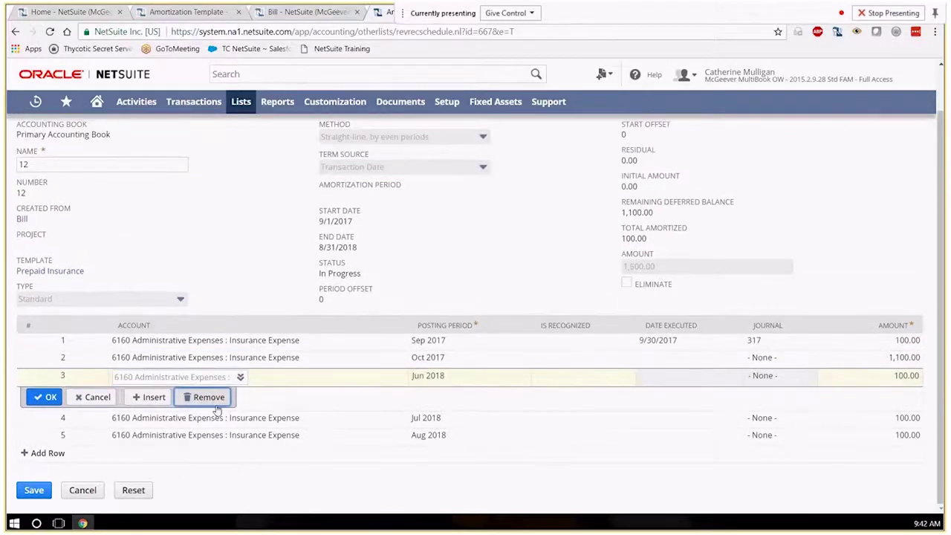
click(210, 396)
click(210, 413)
click(211, 448)
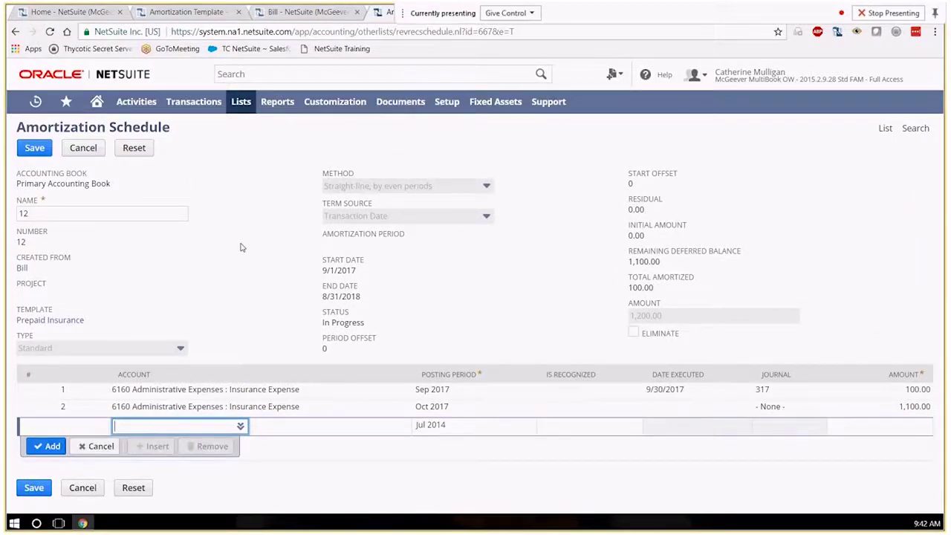
Save the two-period schedule and highlight the 1,100.00 Oct 2017 amount.
key(alt+s)
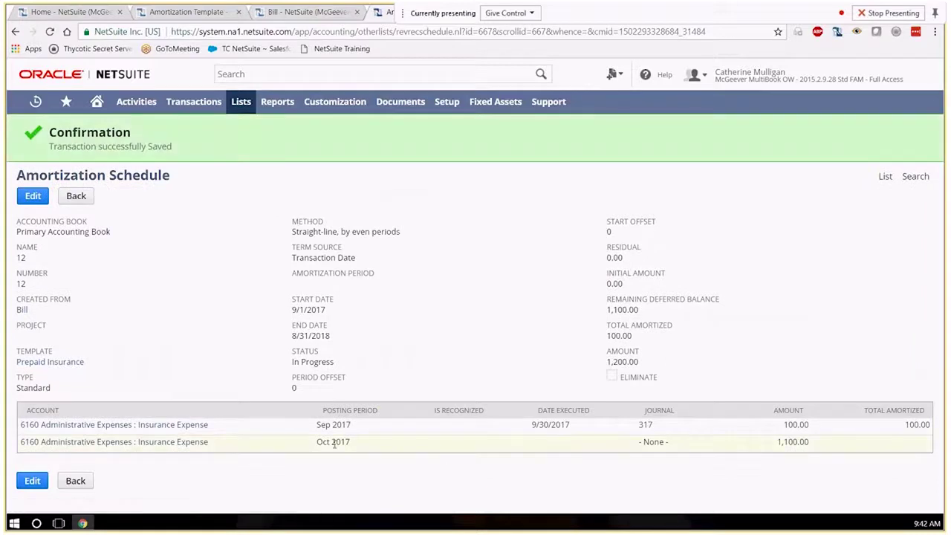
drag(812, 442, 784, 444)
double_click(784, 444)
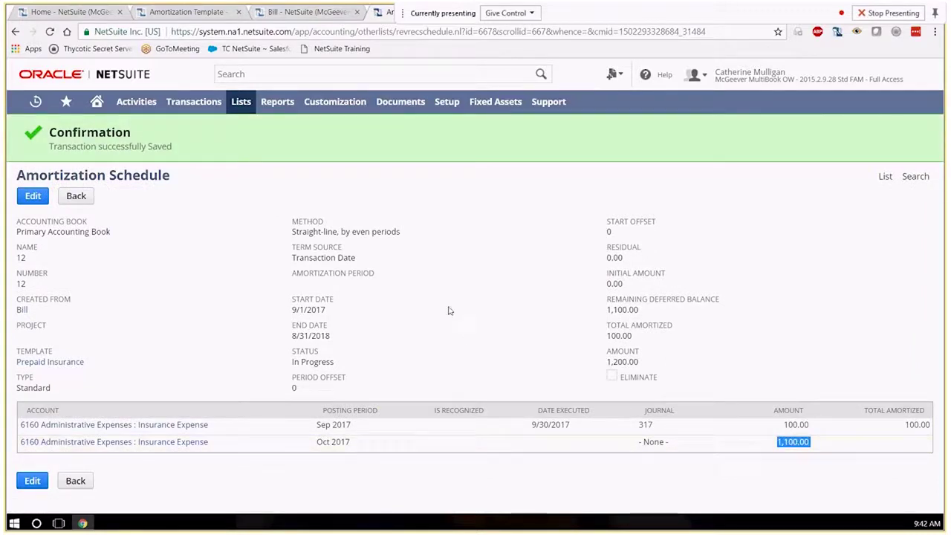